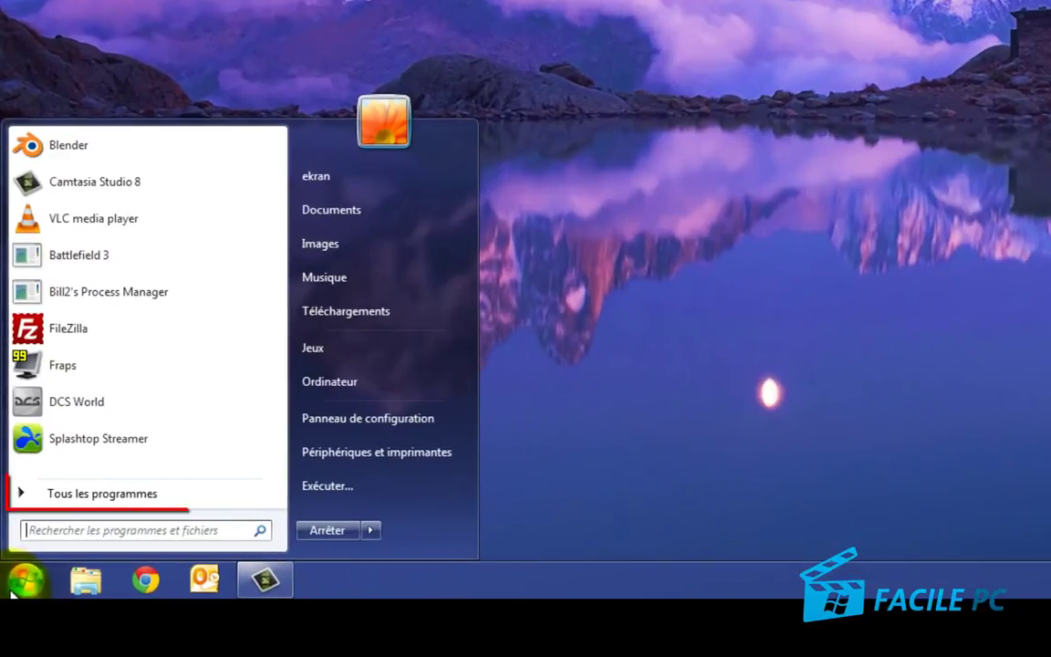
pyautogui.click(58, 523)
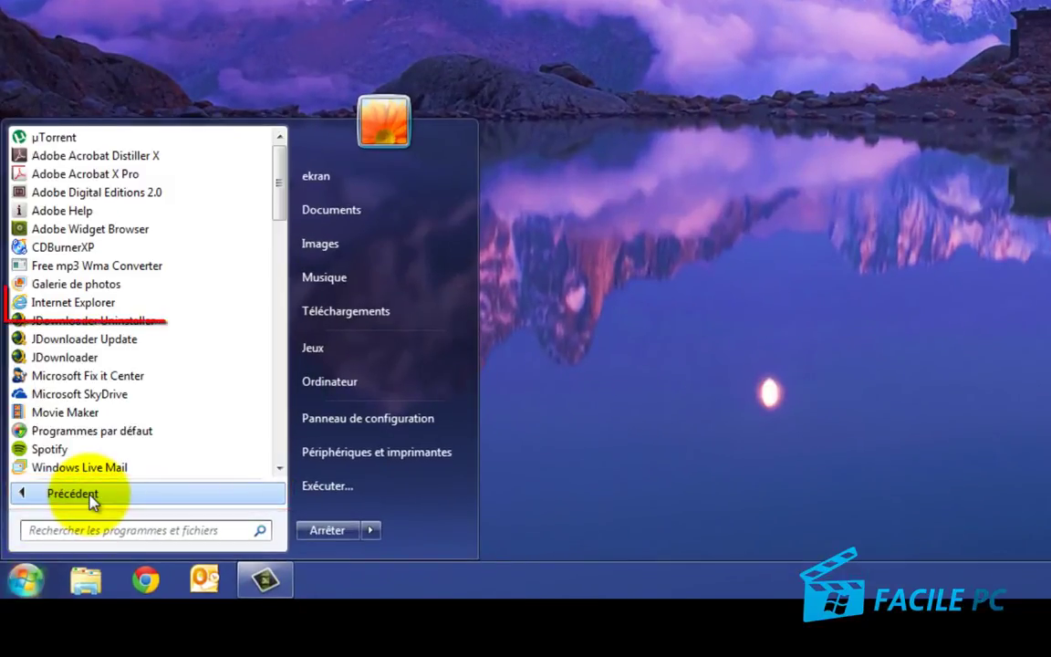
pyautogui.click(91, 303)
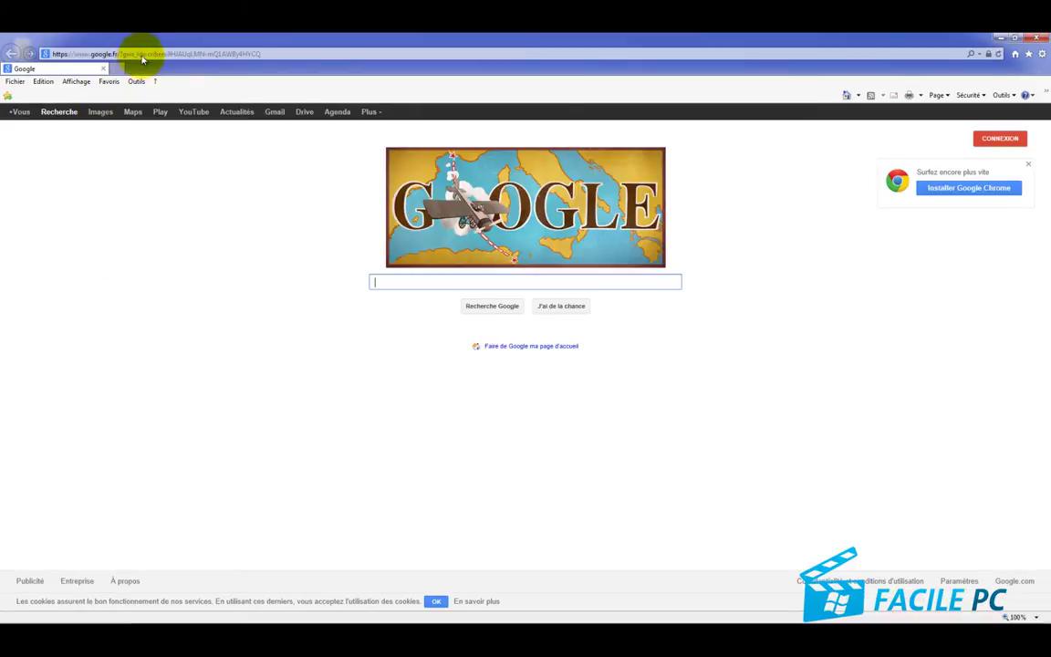
pyautogui.click(139, 54)
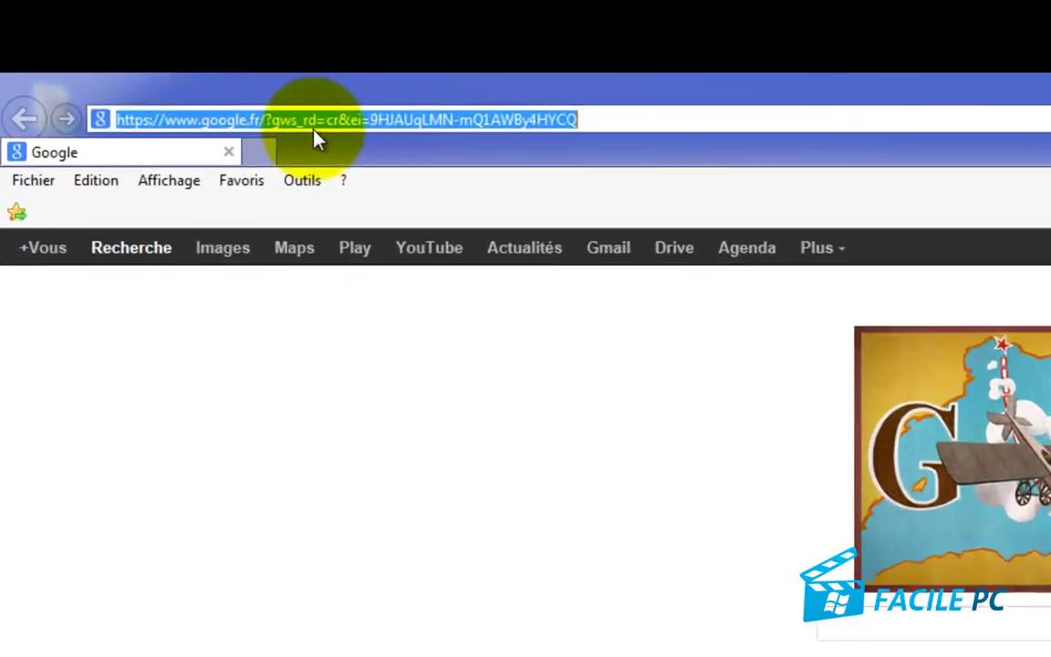
pyautogui.write('www')
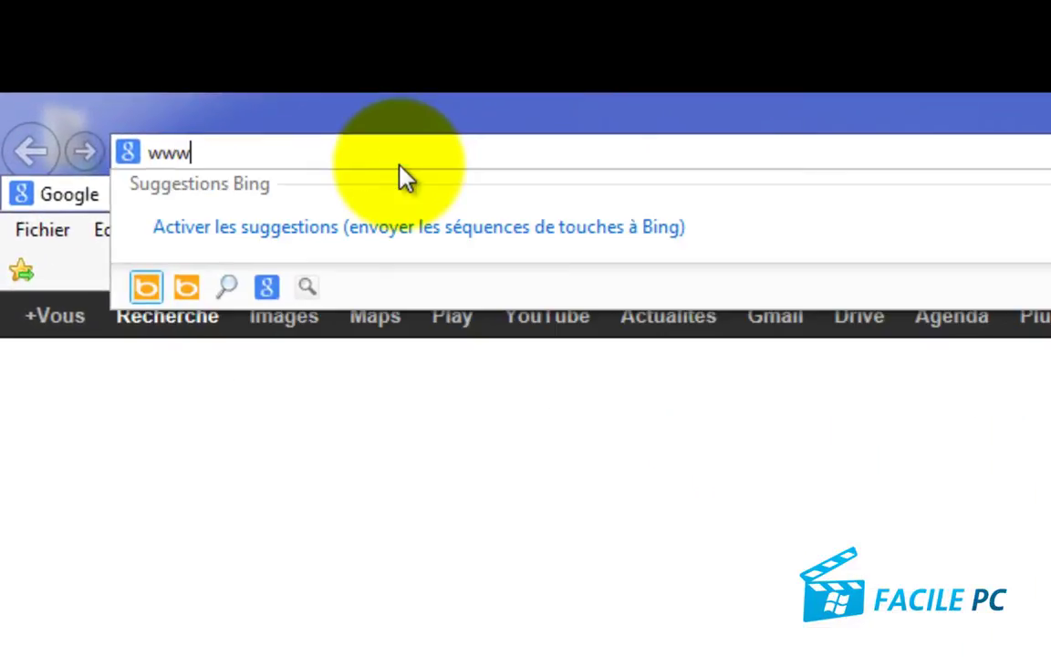
pyautogui.write('.facilep')
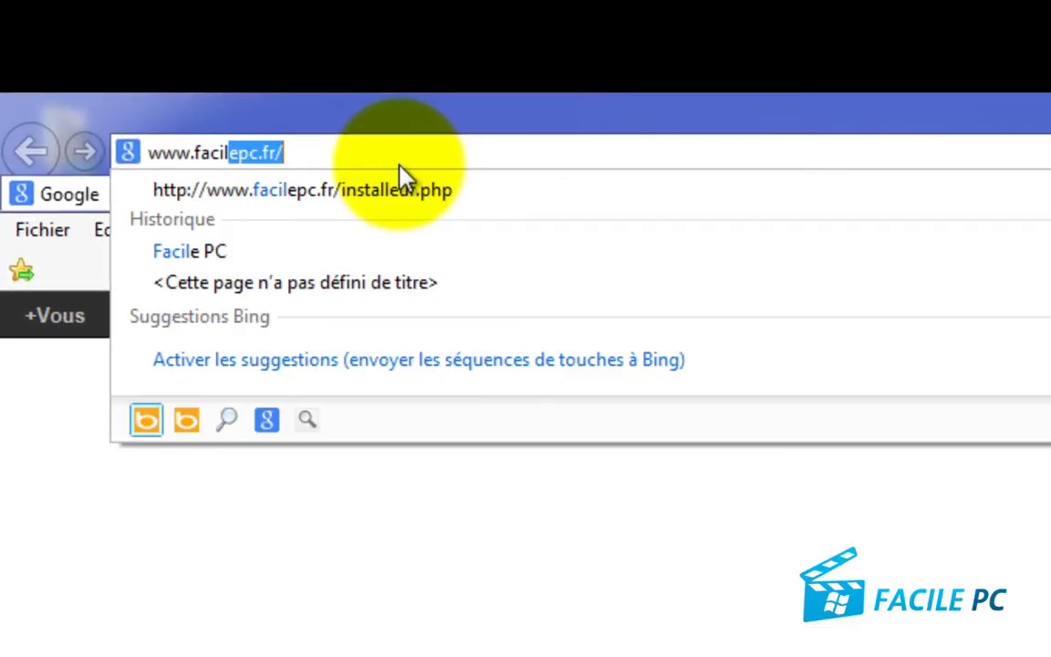
pyautogui.write('c')
pyautogui.press('Down')
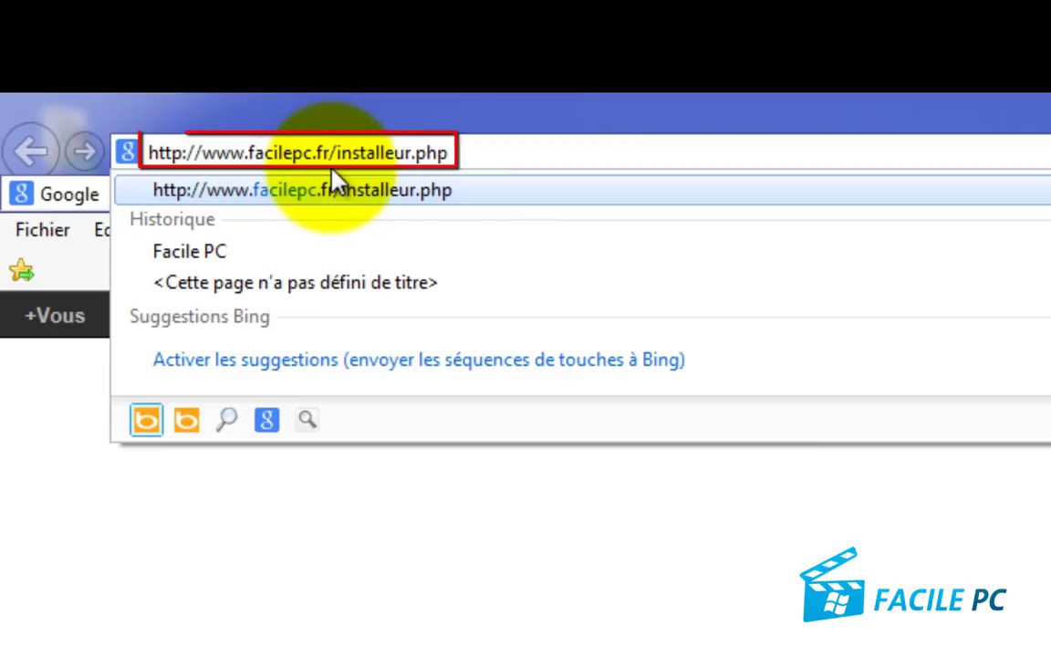
pyautogui.press('Return')
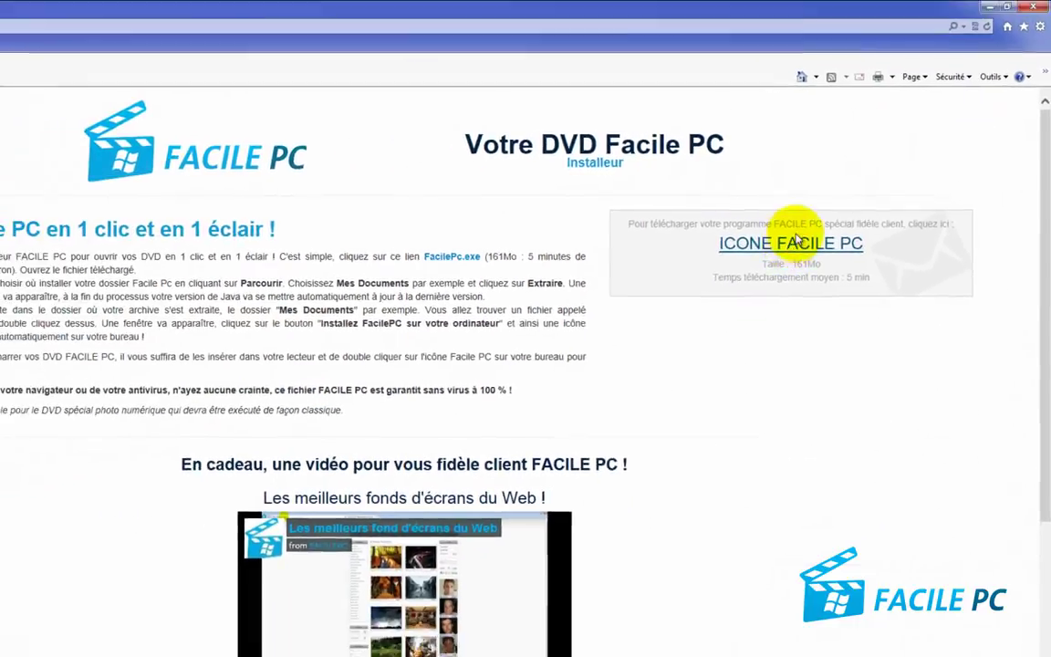
# - Download and save FacilePc.exe from the ICONE FACILE PC link, and keep only the downloads window in view on the desktop
pyautogui.click(704, 271)
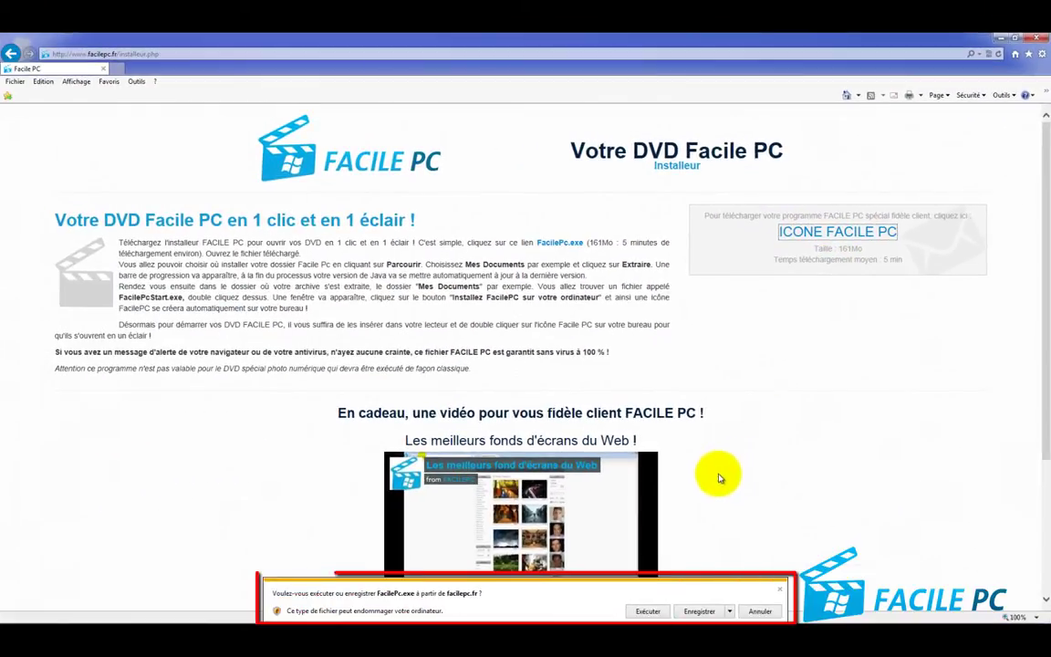
pyautogui.click(697, 611)
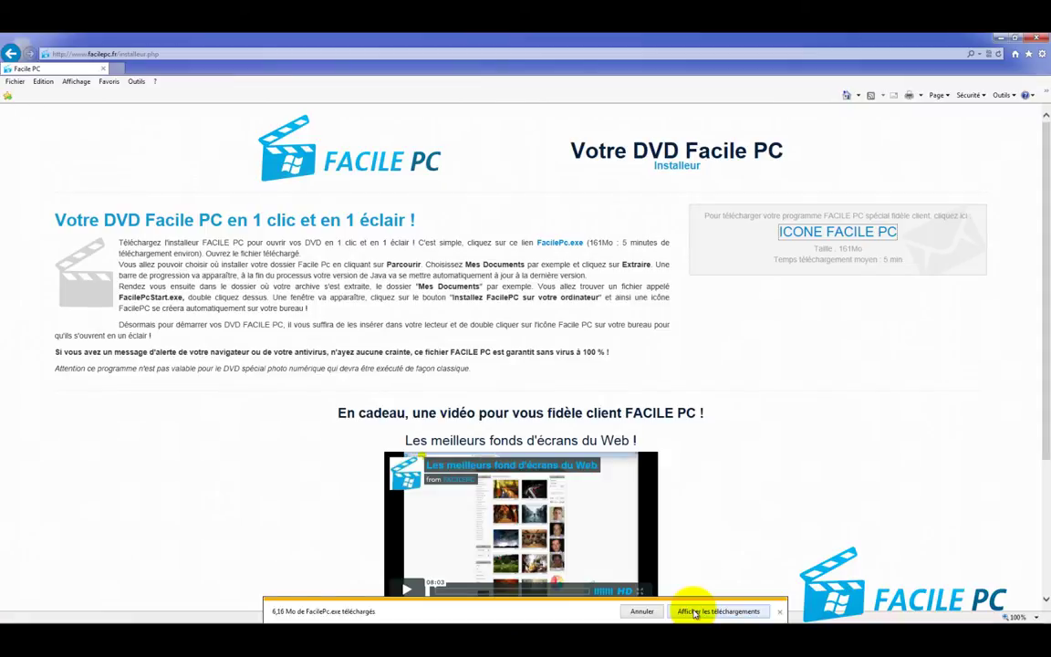
pyautogui.click(695, 611)
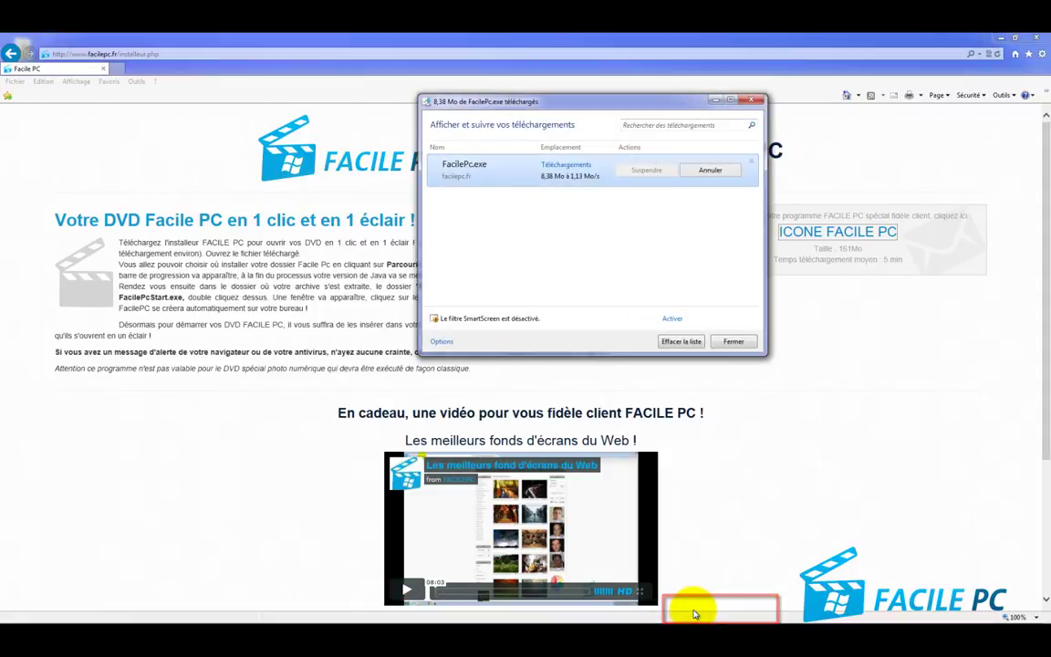
pyautogui.click(1002, 37)
pyautogui.moveTo(634, 109); pyautogui.dragTo(575, 116)
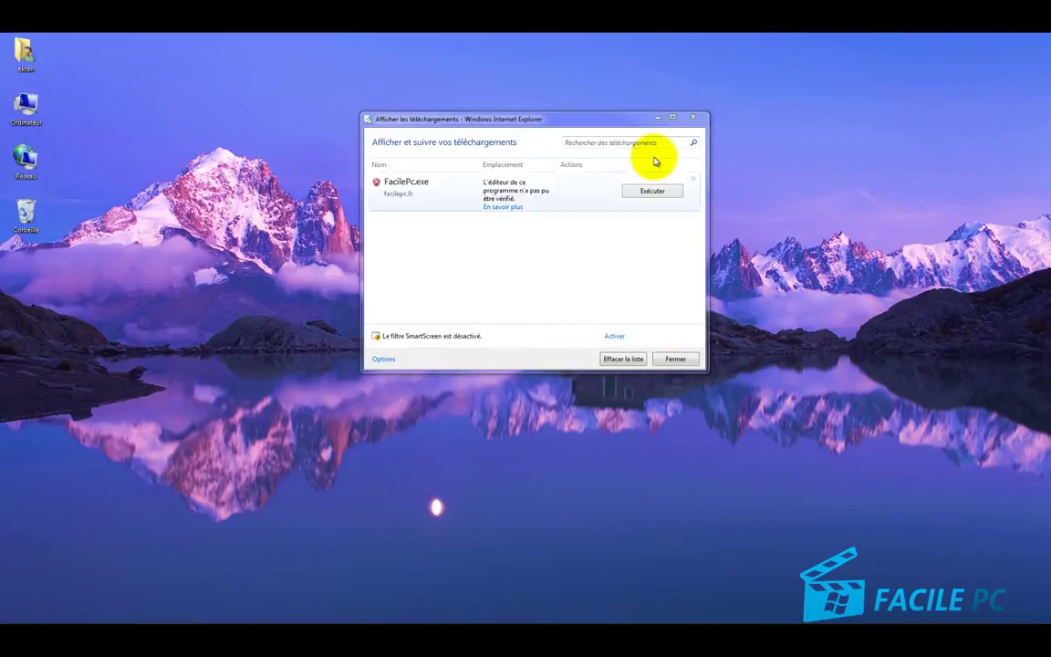
# - Run the downloaded FacilePc.exe and extract its files into the Mes documents folder, minimizing the downloads window
pyautogui.click(652, 192)
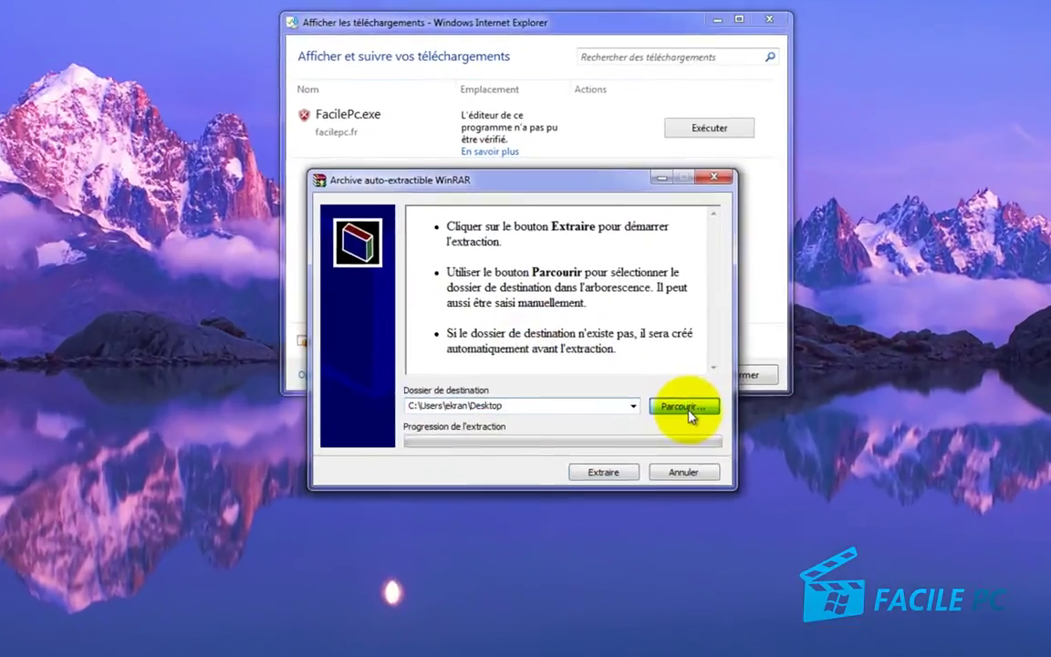
pyautogui.click(636, 380)
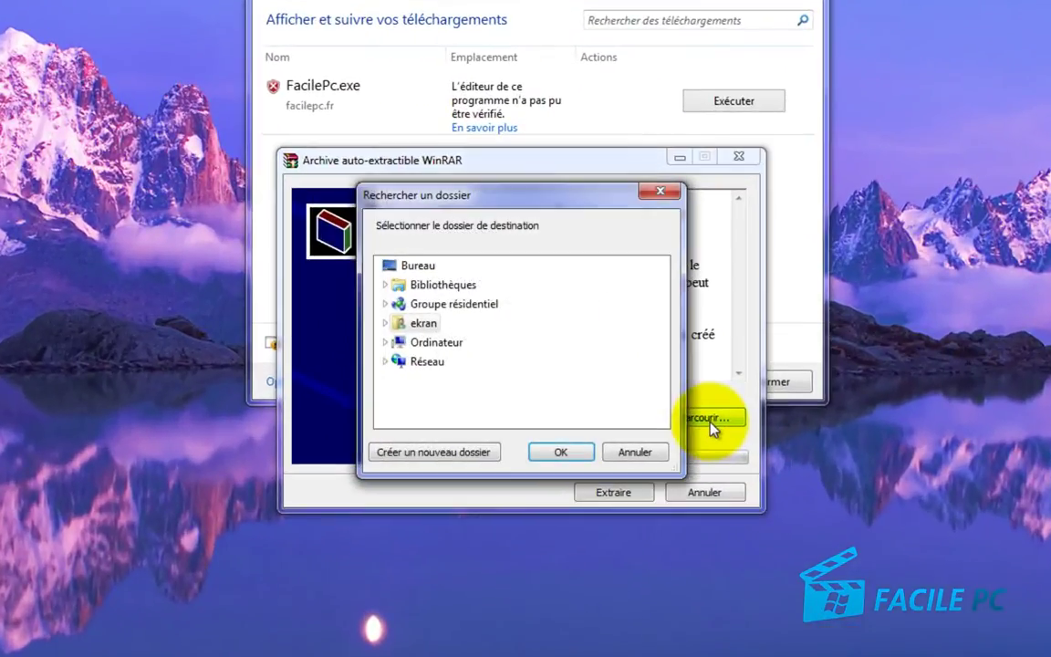
pyautogui.click(385, 323)
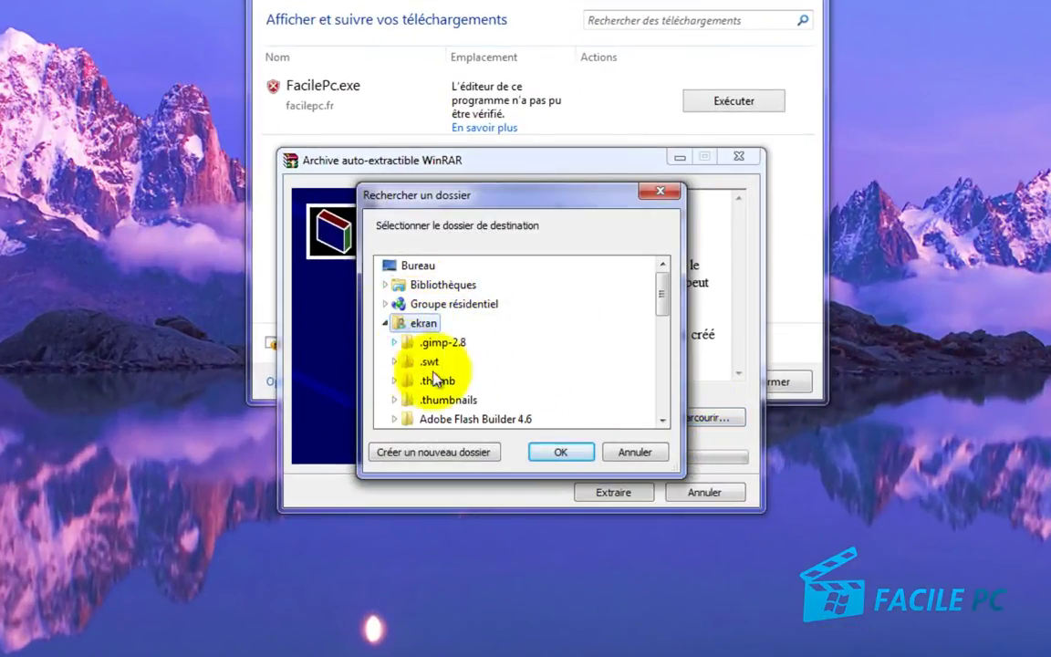
pyautogui.scroll(-3, 464, 395)
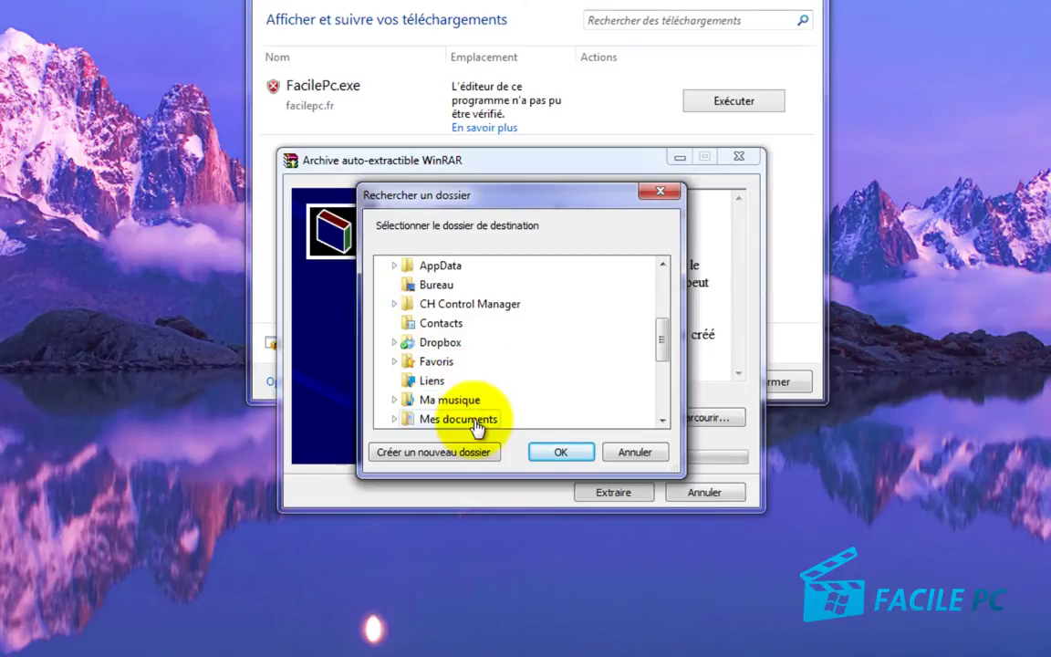
pyautogui.click(477, 421)
pyautogui.click(556, 452)
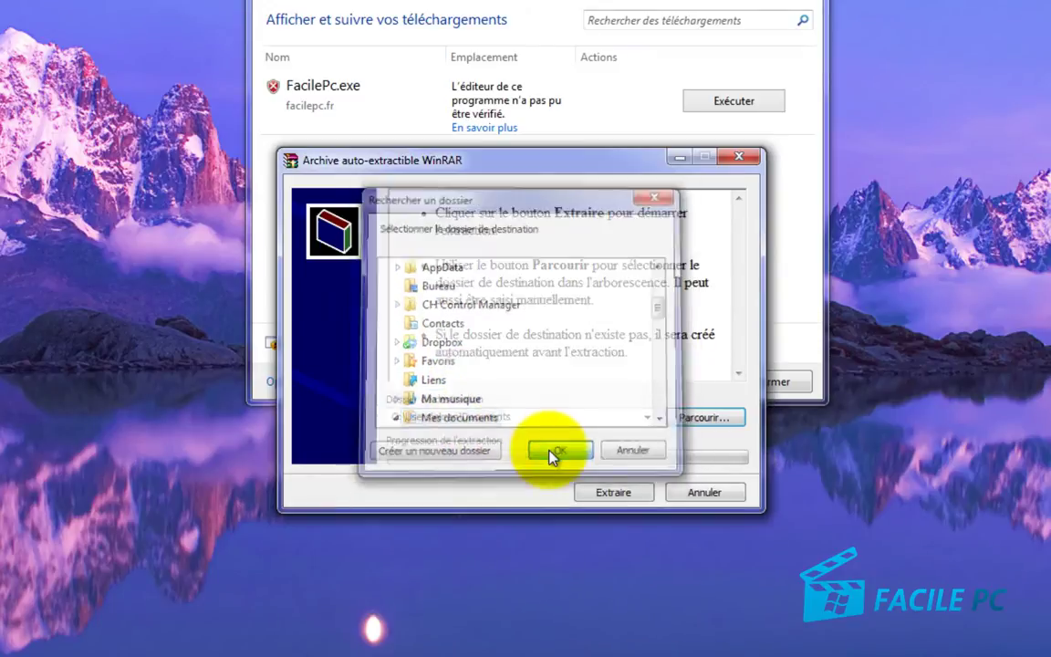
pyautogui.click(607, 492)
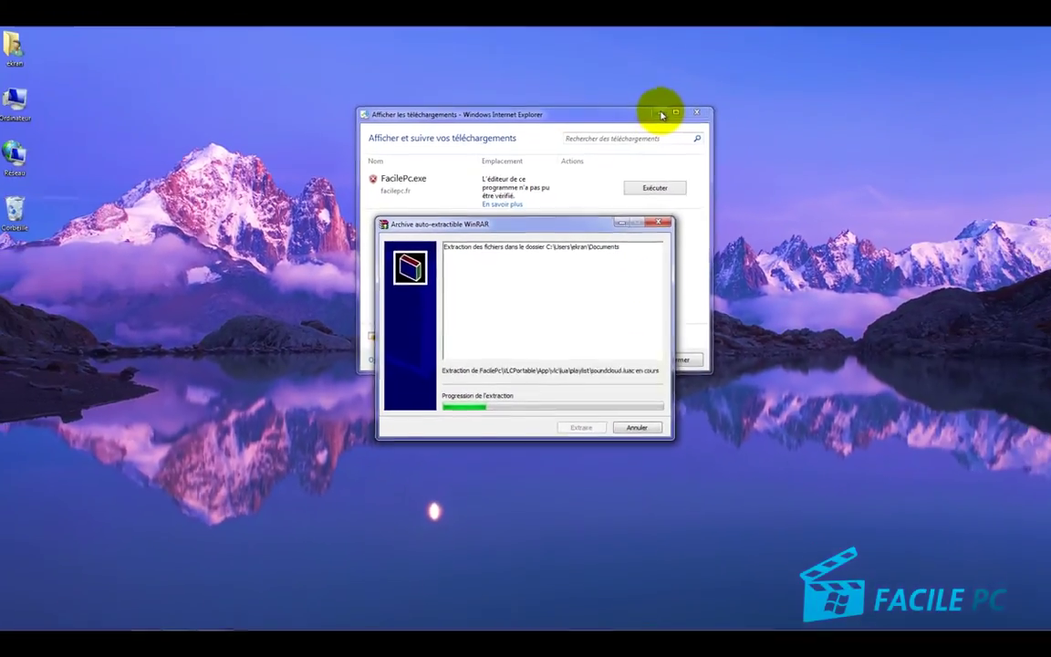
pyautogui.click(755, 0)
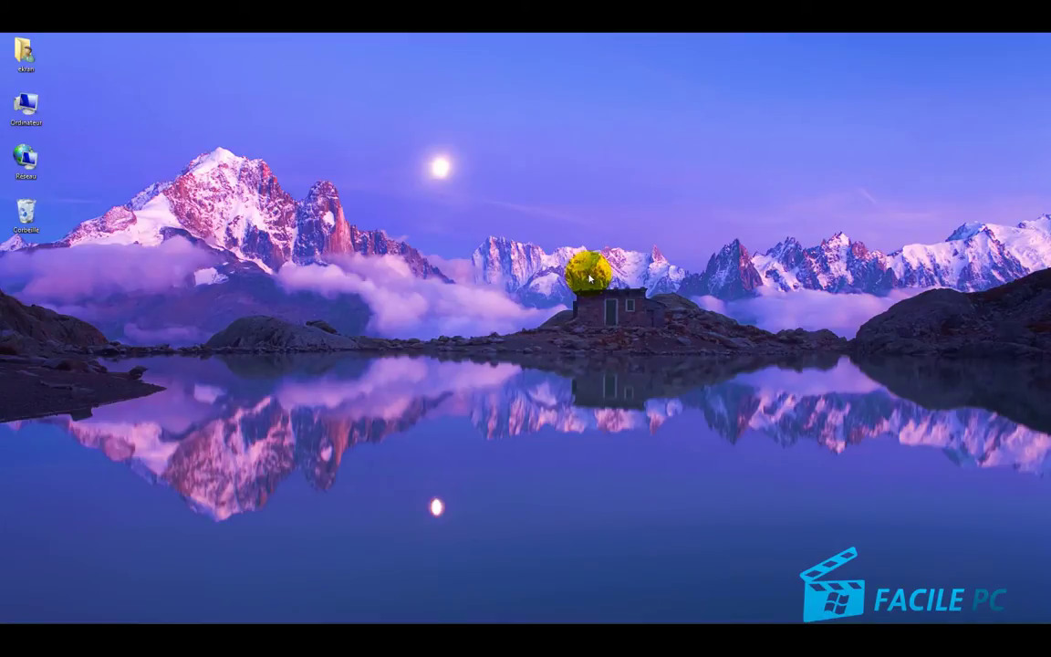
# - Open the Documents library from the user folder, maximize its window and show the files as large icons
pyautogui.doubleClick(30, 55)
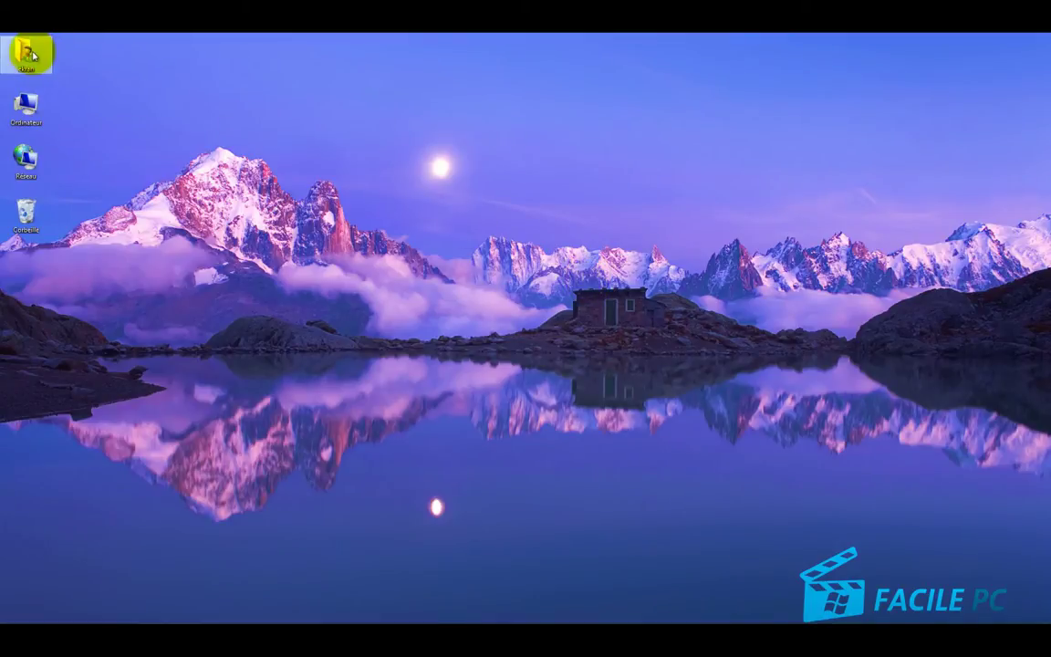
pyautogui.click(424, 393)
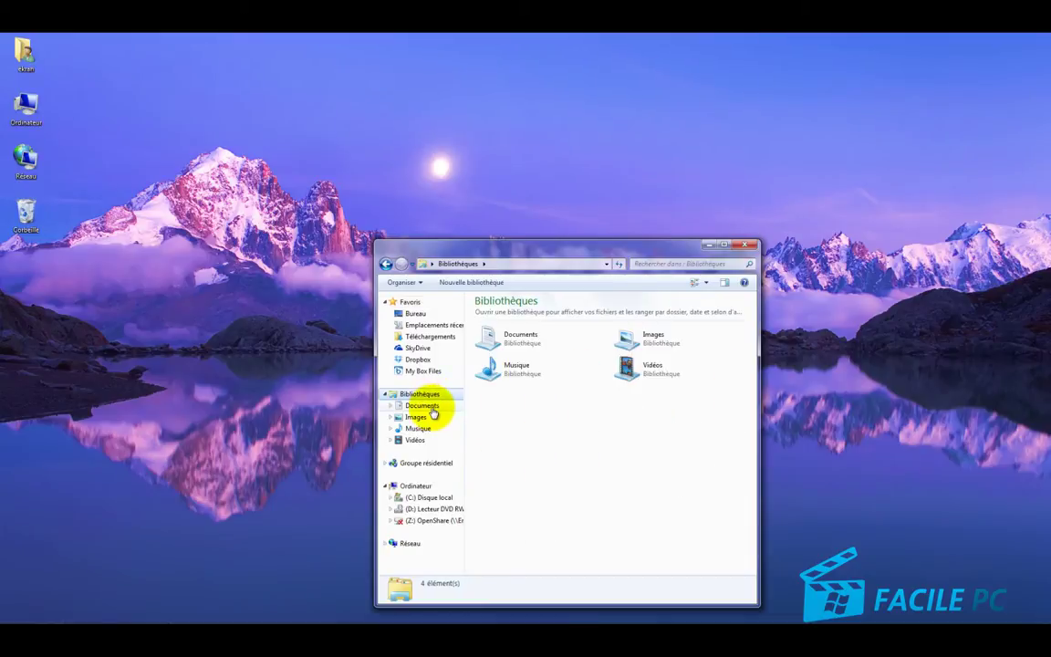
pyautogui.click(421, 405)
pyautogui.click(724, 245)
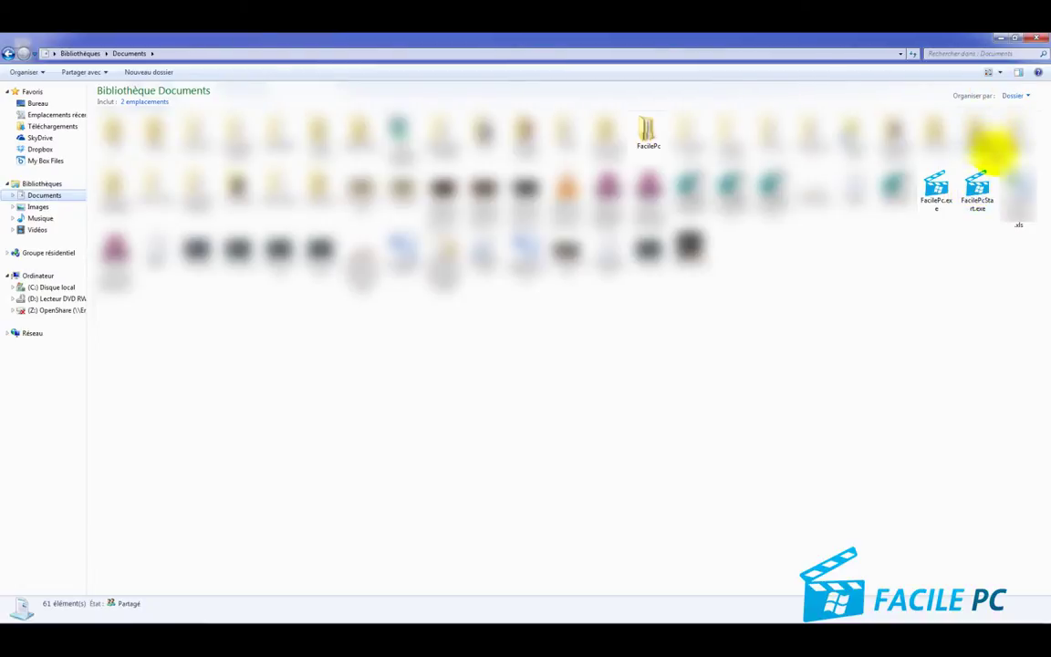
pyautogui.click(1000, 72)
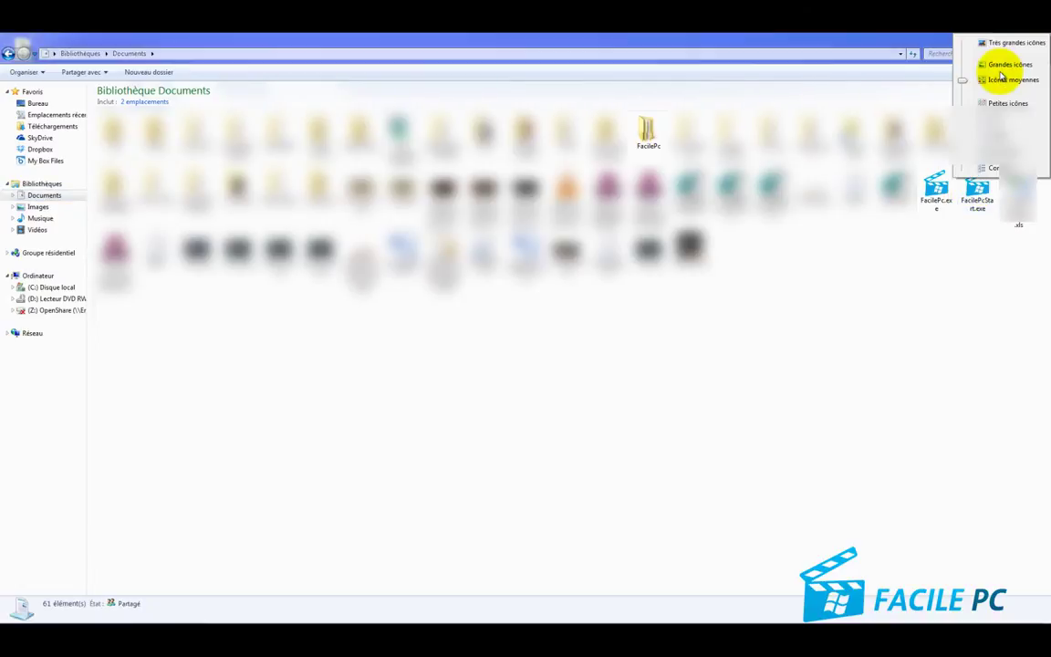
pyautogui.click(1000, 65)
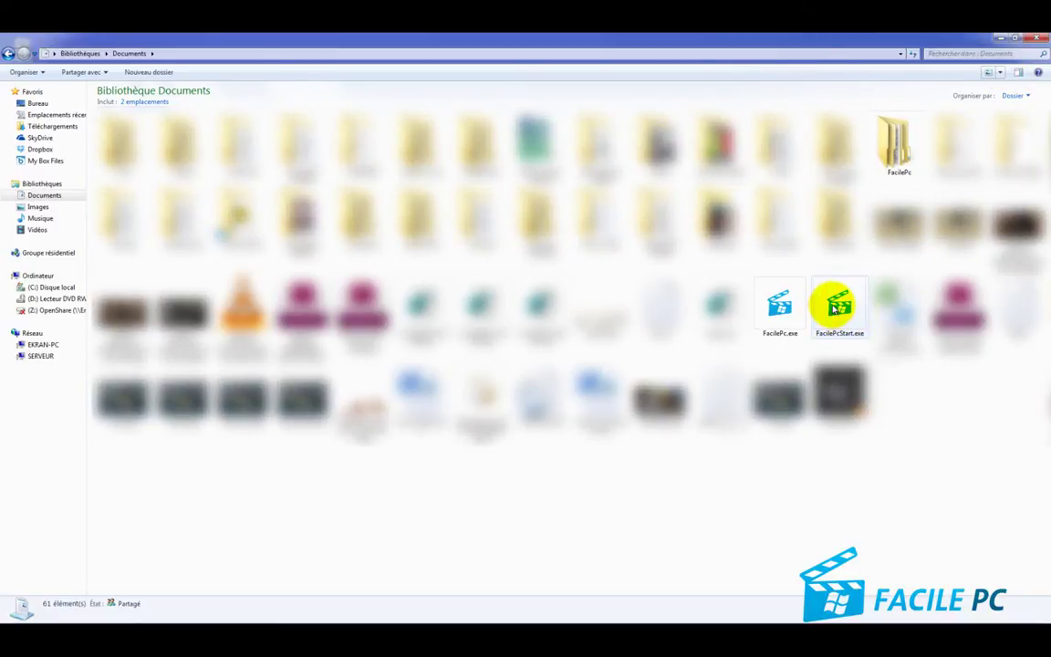
# - Launch FacilePcStart.exe from the Documents library and install the Java version it requires
pyautogui.doubleClick(837, 309)
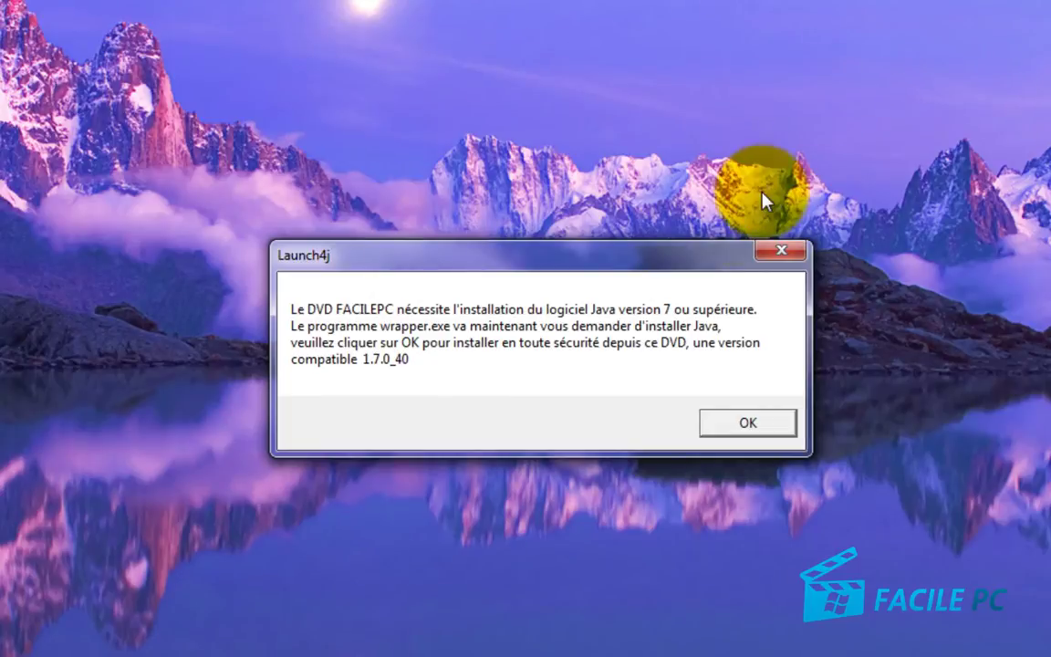
pyautogui.click(739, 428)
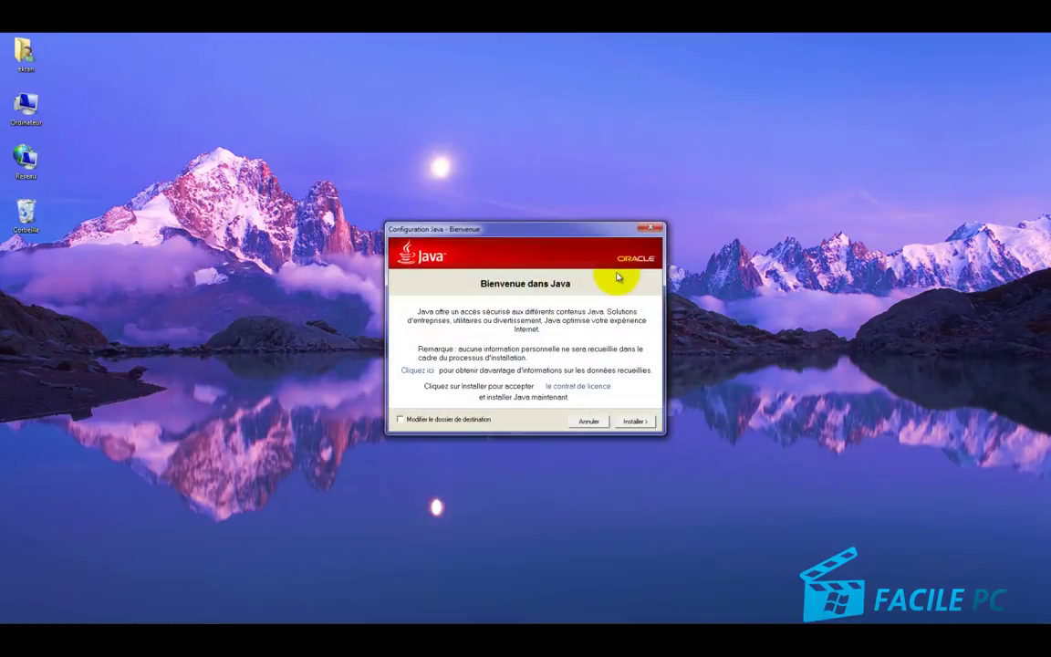
pyautogui.click(636, 421)
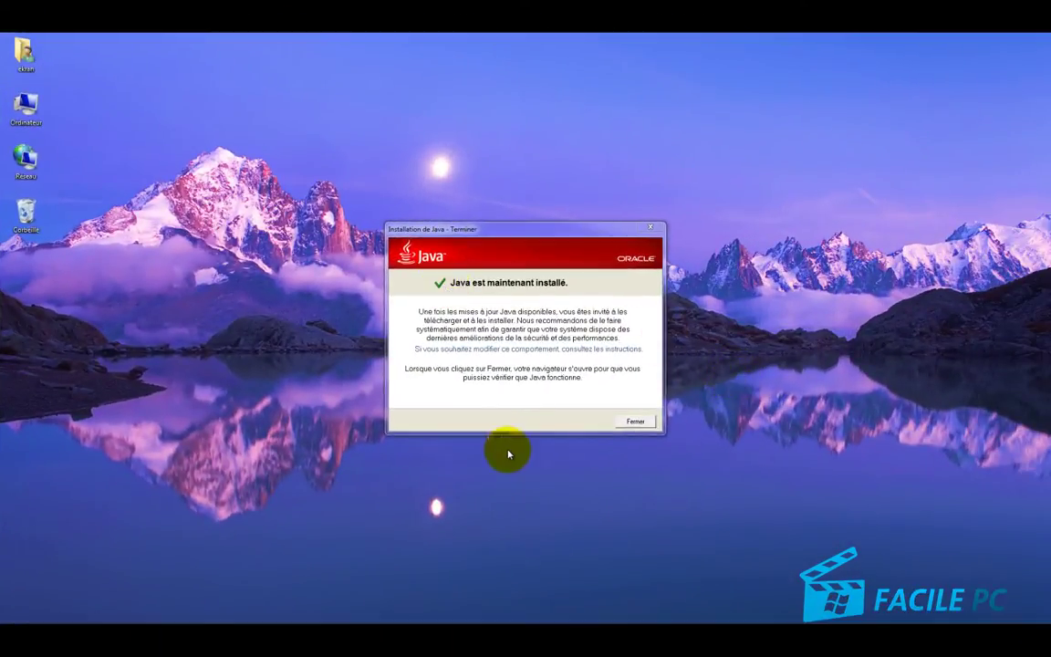
# - Close the Java installer, enable the Java(tm) Plug-In SSV Helper add-on in the browser and close the browser
pyautogui.click(634, 421)
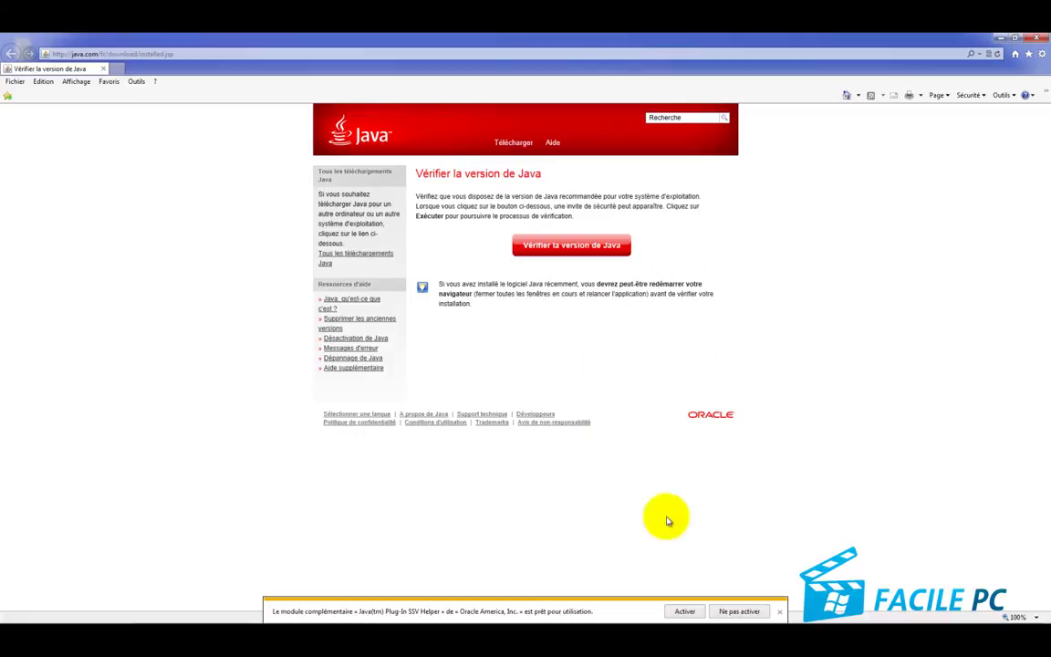
pyautogui.click(689, 612)
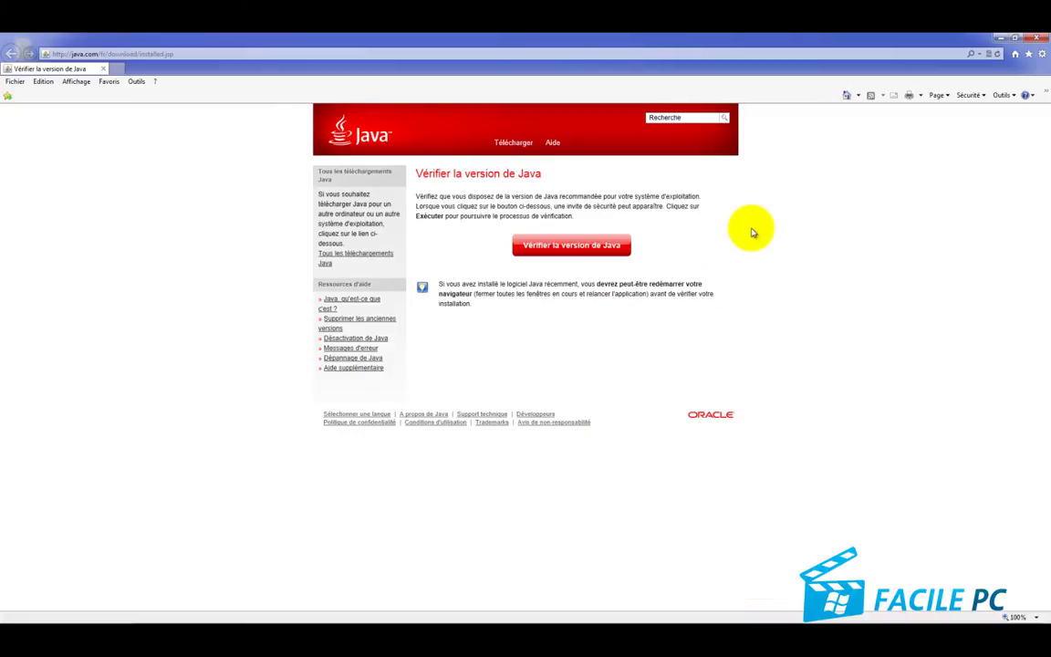
pyautogui.click(1040, 39)
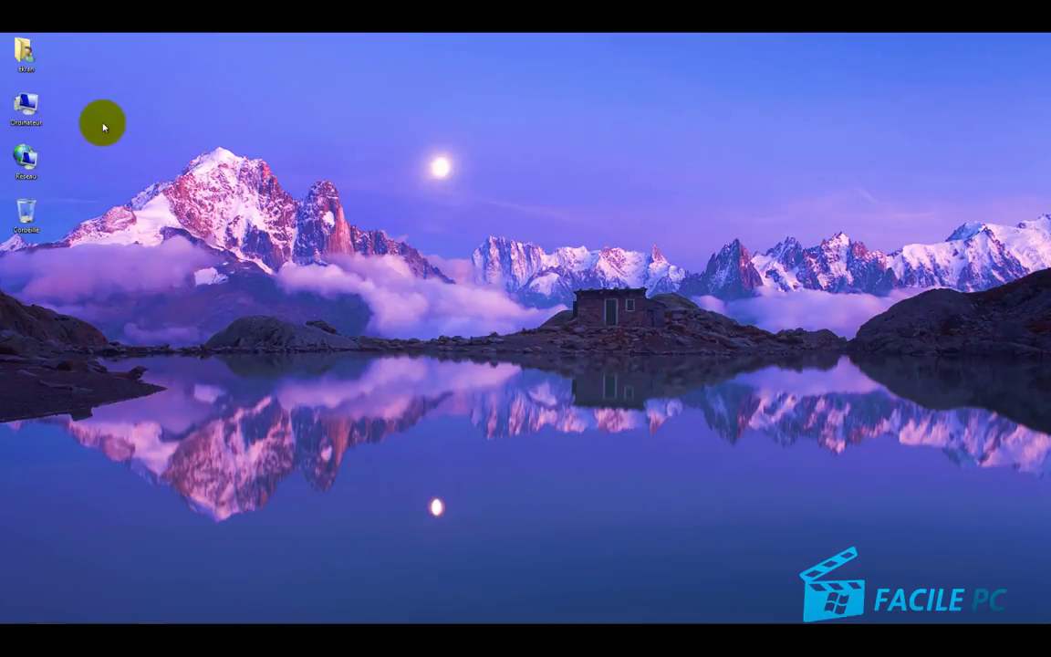
# - Launch FacilePcStart.exe again from the Documents library and close the Explorer window
pyautogui.doubleClick(25, 57)
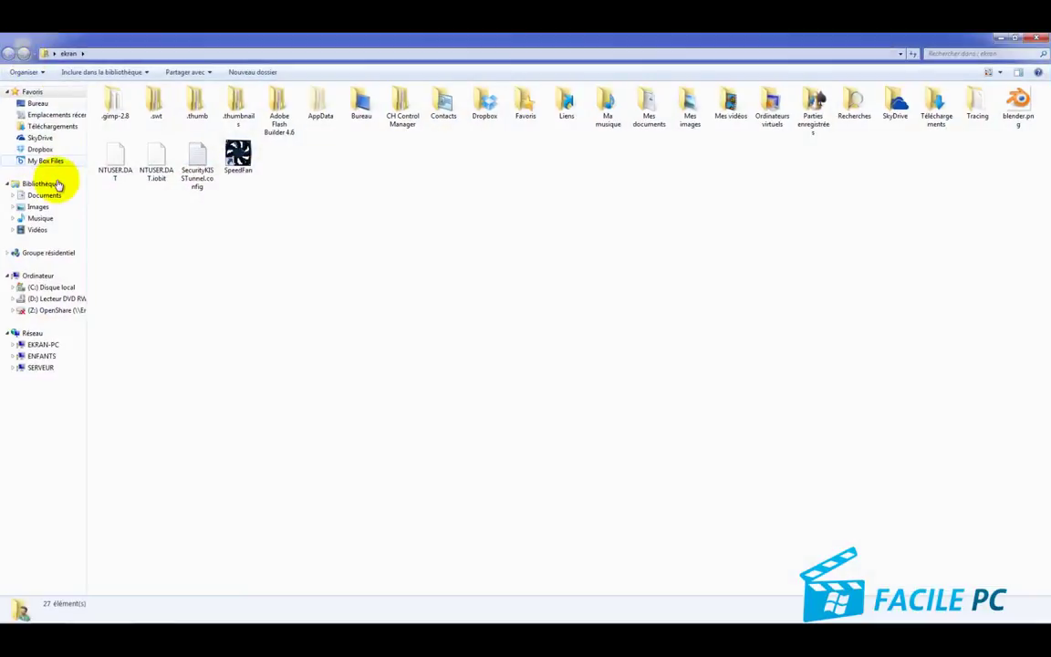
pyautogui.click(45, 197)
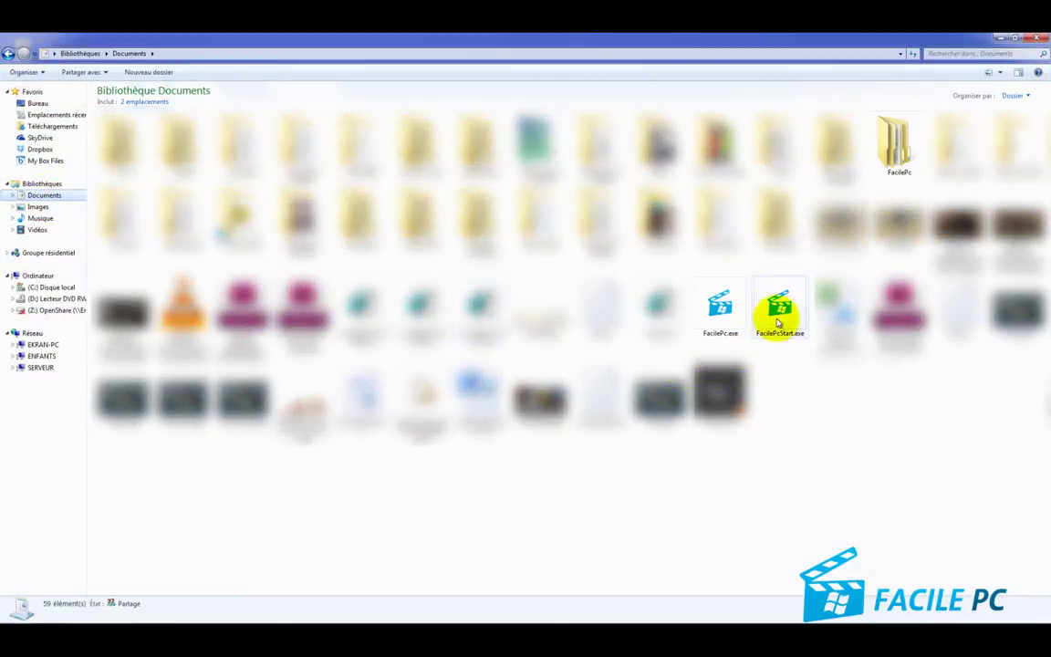
pyautogui.doubleClick(782, 310)
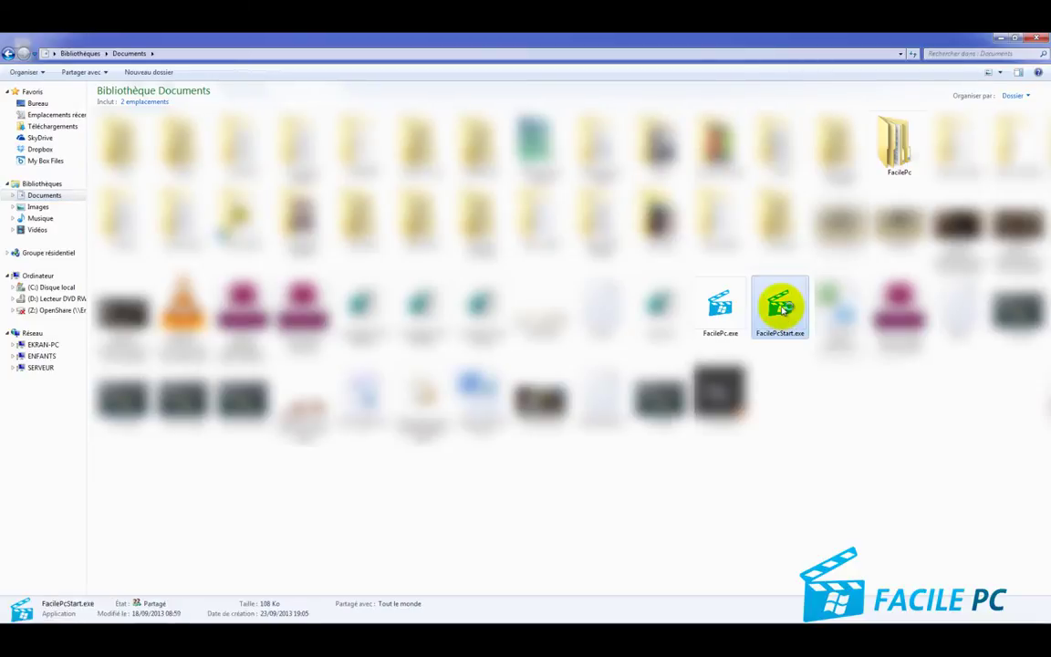
pyautogui.click(1037, 37)
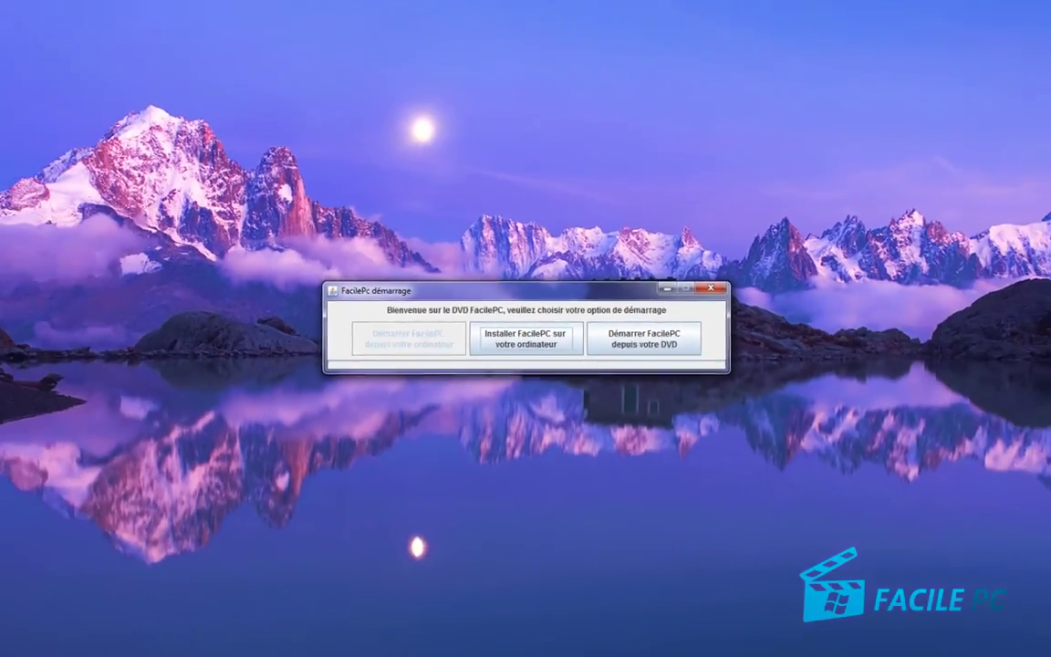
# - Create a new folder named dvdfacilepc on the desktop
pyautogui.rightClick(44, 303)
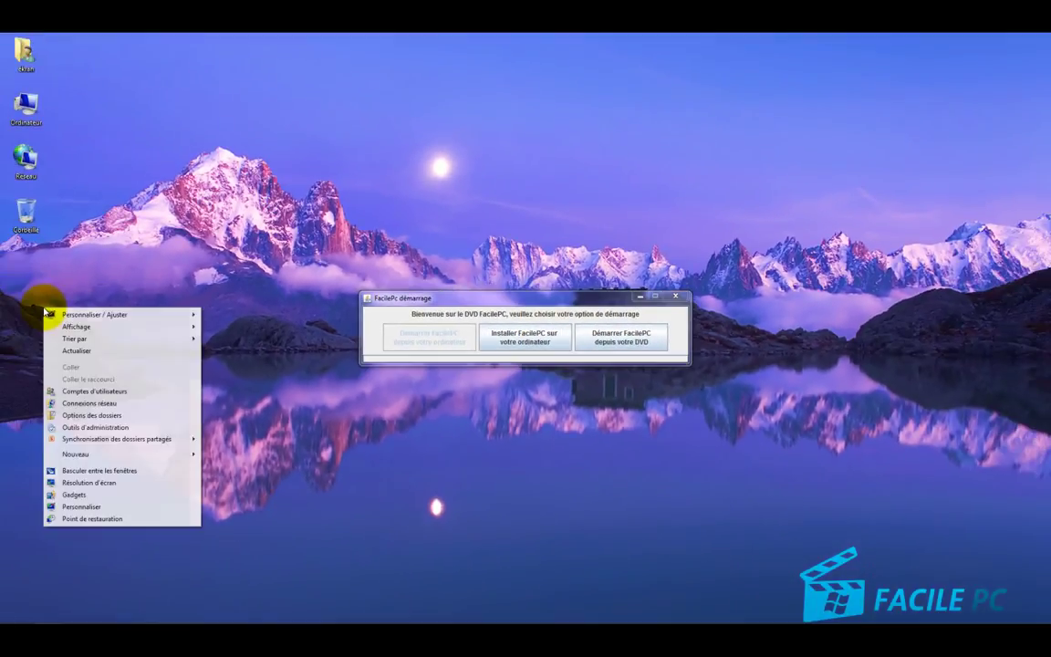
pyautogui.moveTo(57, 454)
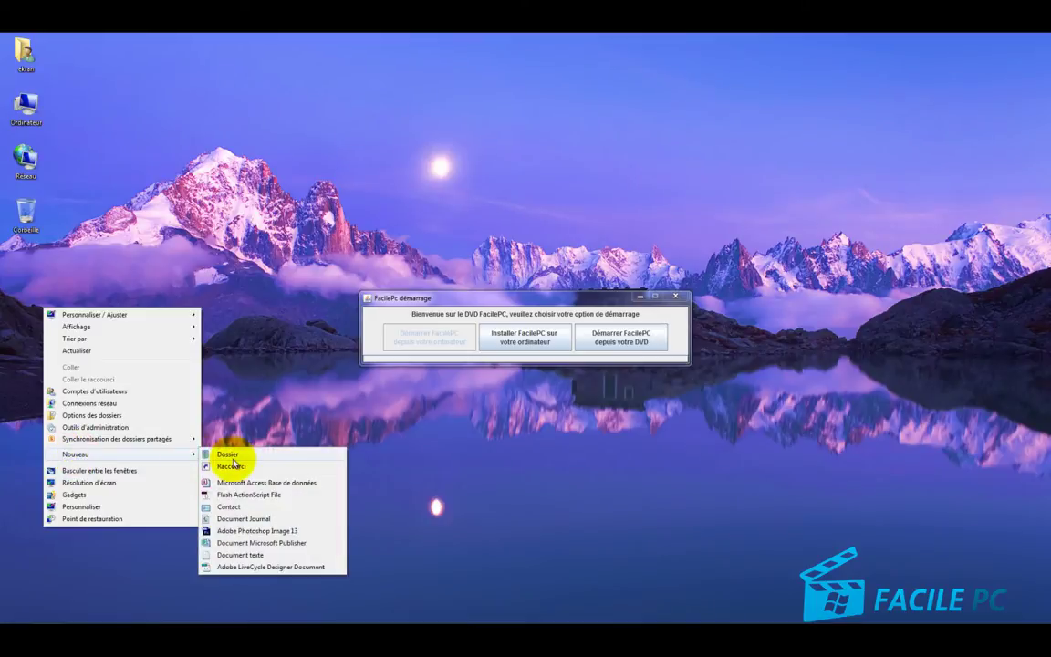
pyautogui.click(230, 455)
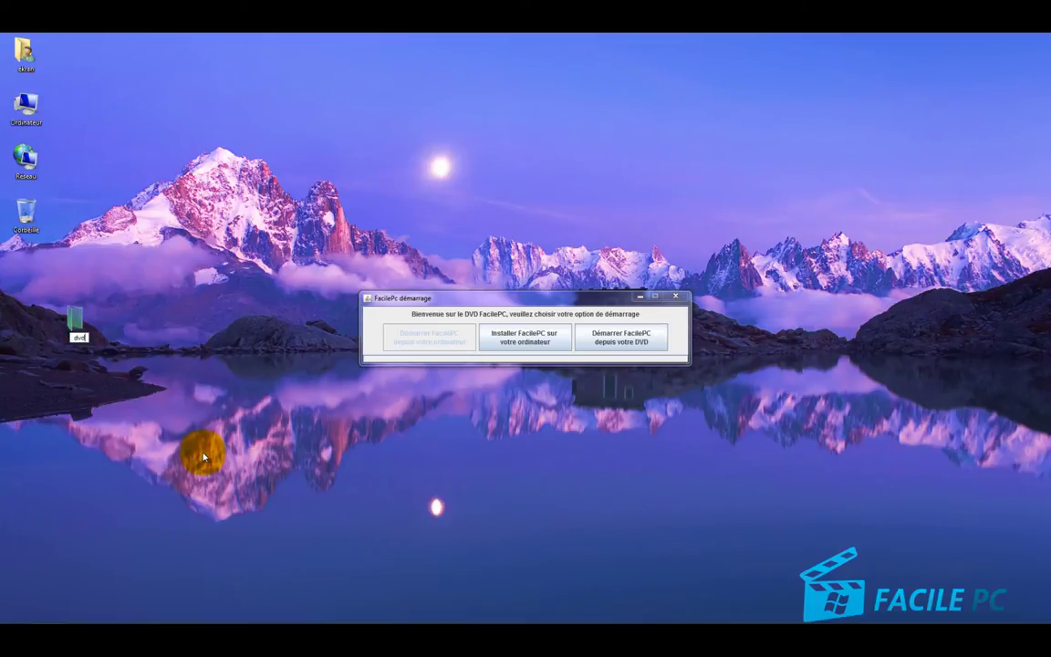
pyautogui.write('dvdfacilepc')
pyautogui.press('Return')
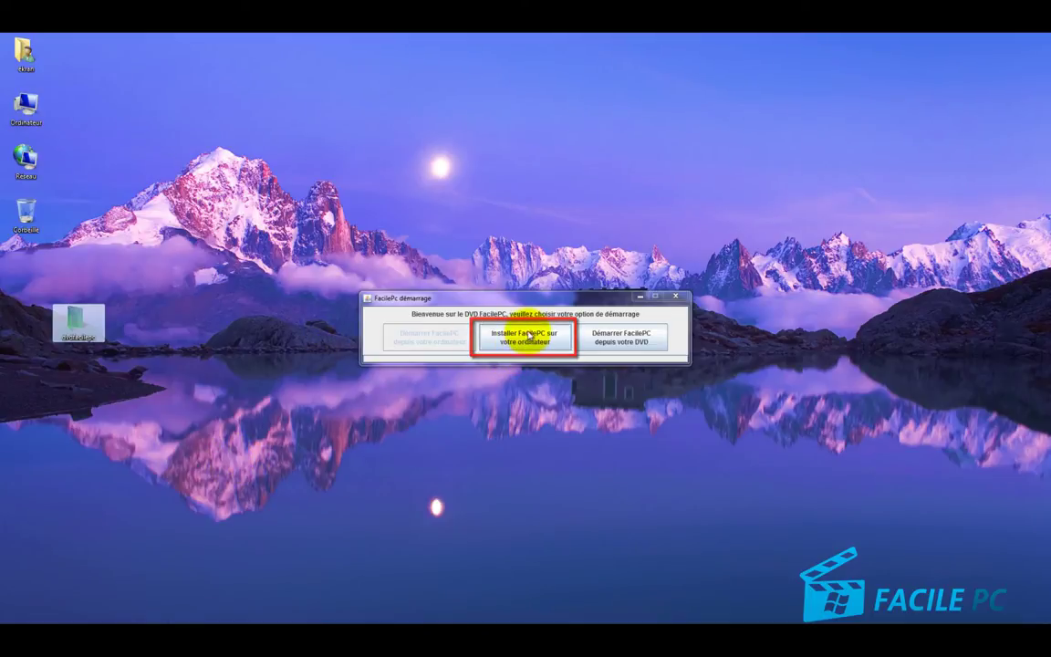
# - Install FacilePC on the computer, choosing the desktop's dvdfacilepc folder as the installation folder
pyautogui.click(526, 340)
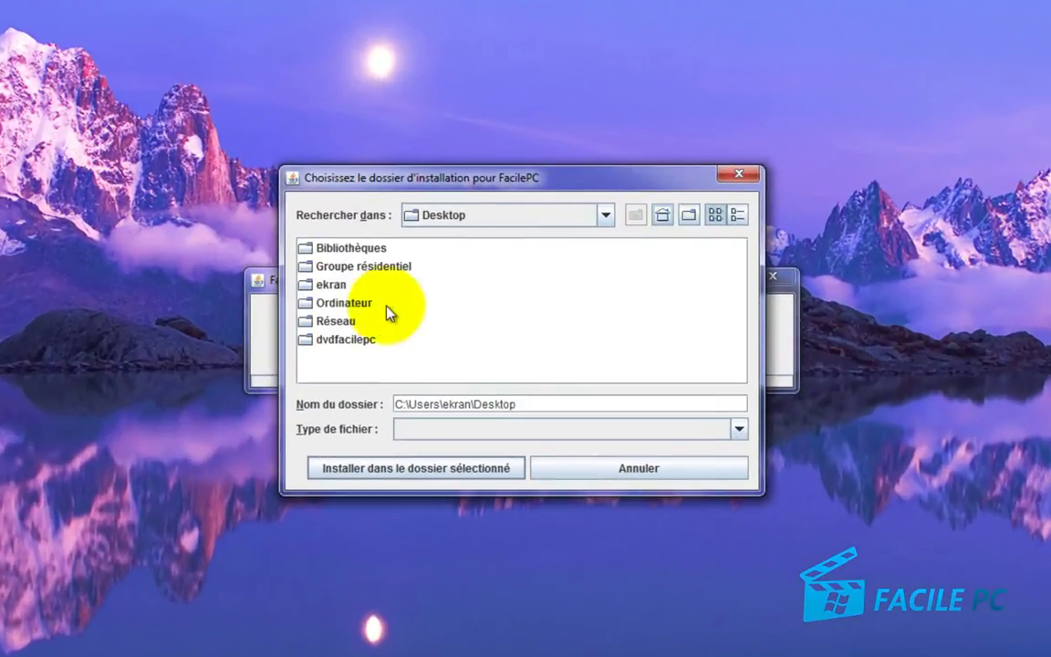
pyautogui.doubleClick(330, 285)
pyautogui.doubleClick(340, 359)
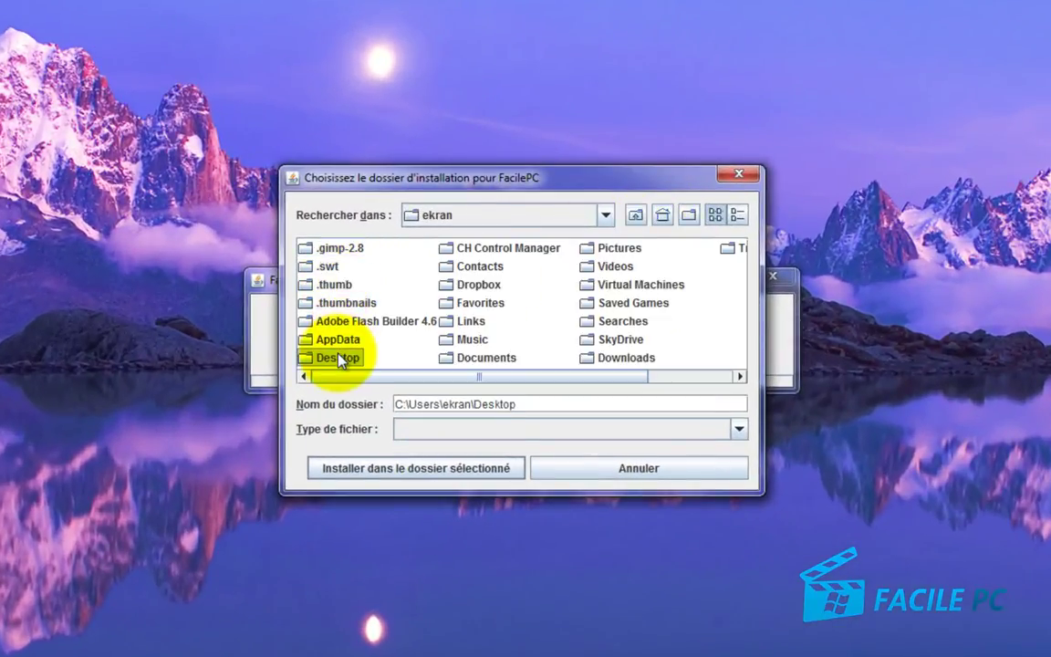
pyautogui.doubleClick(330, 252)
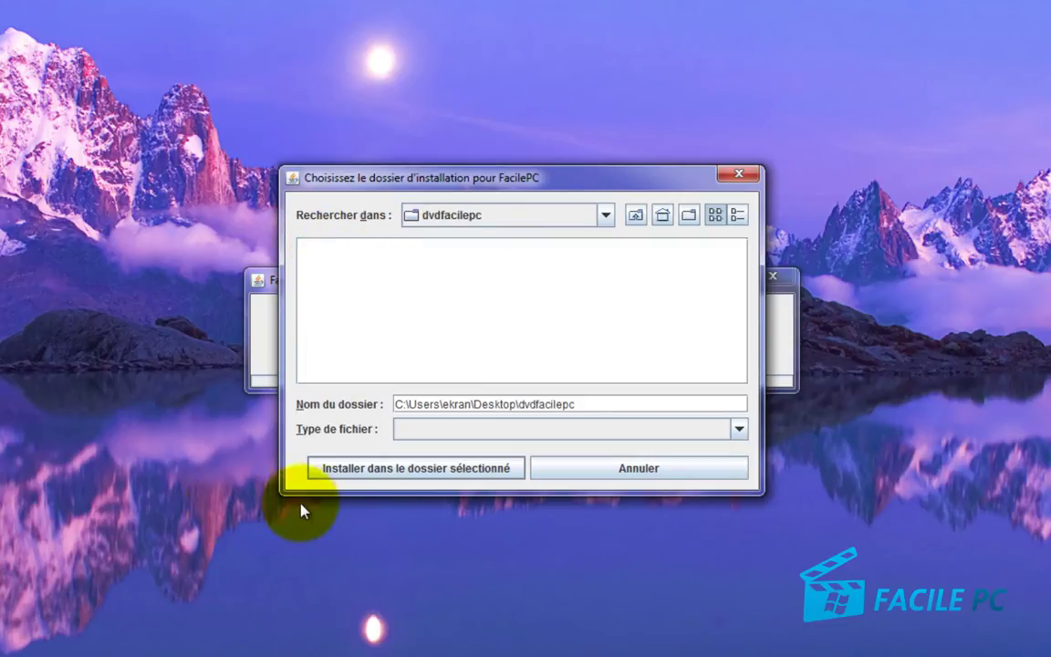
pyautogui.click(376, 472)
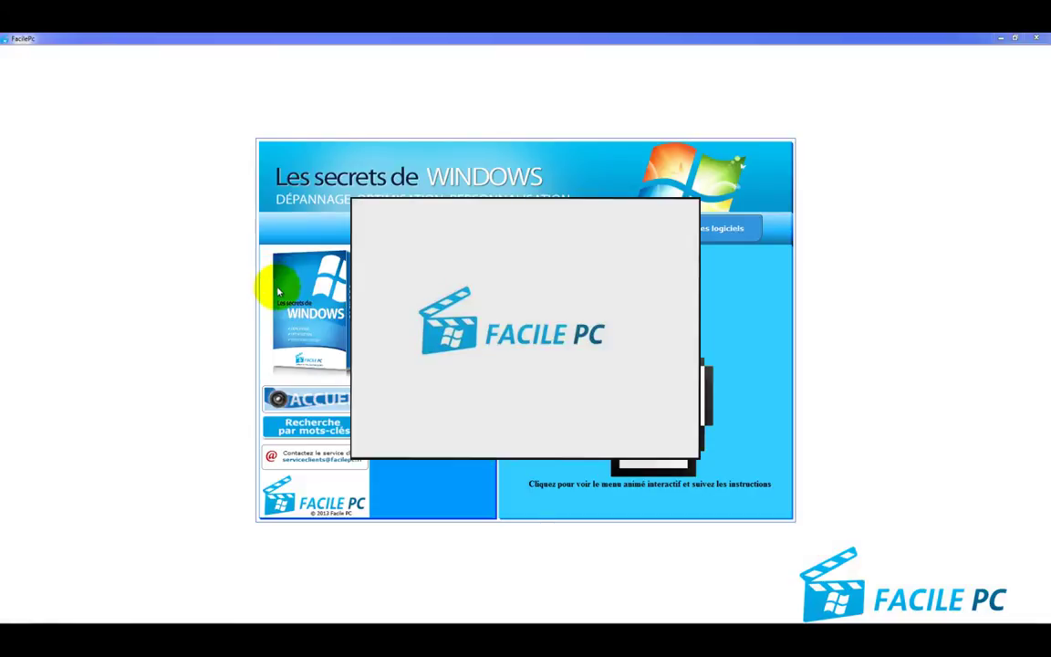
# - Dismiss the FacilePC splash screen, view the Sauvegarde topics in the Dépannage section and close the program
pyautogui.click(448, 282)
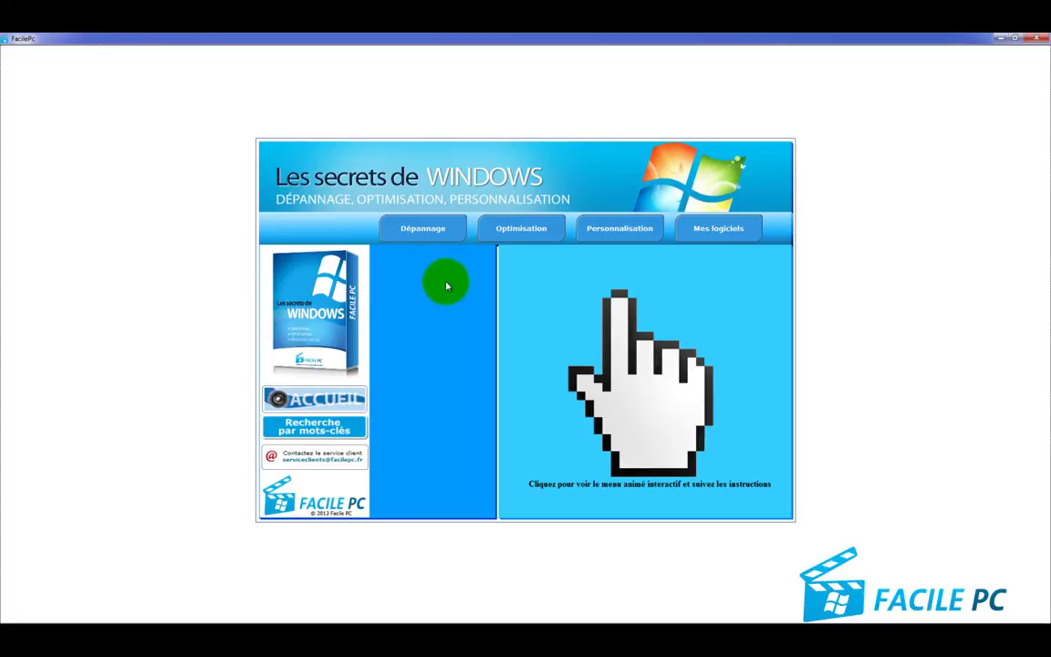
pyautogui.click(433, 235)
pyautogui.click(422, 324)
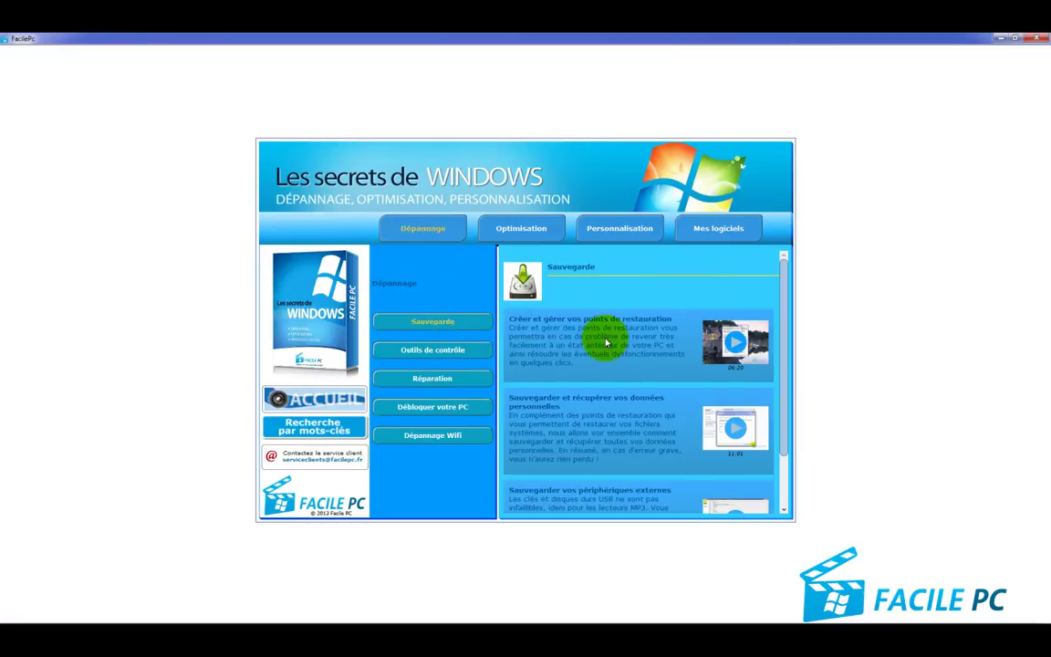
pyautogui.click(1037, 37)
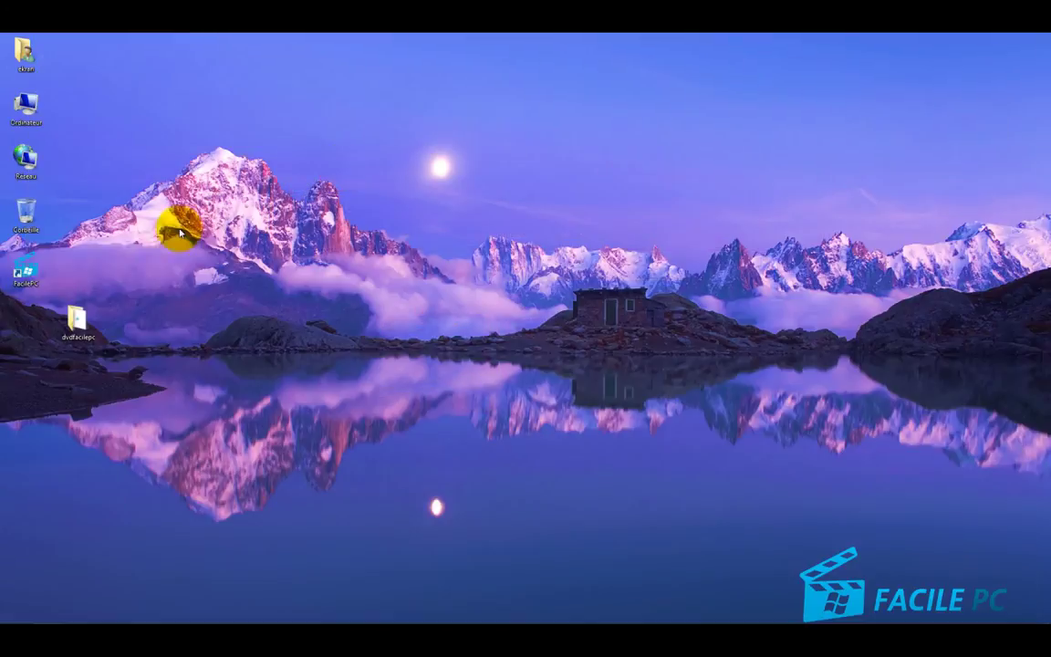
# - Select the FacilePC shortcut on the desktop
pyautogui.click(32, 275)
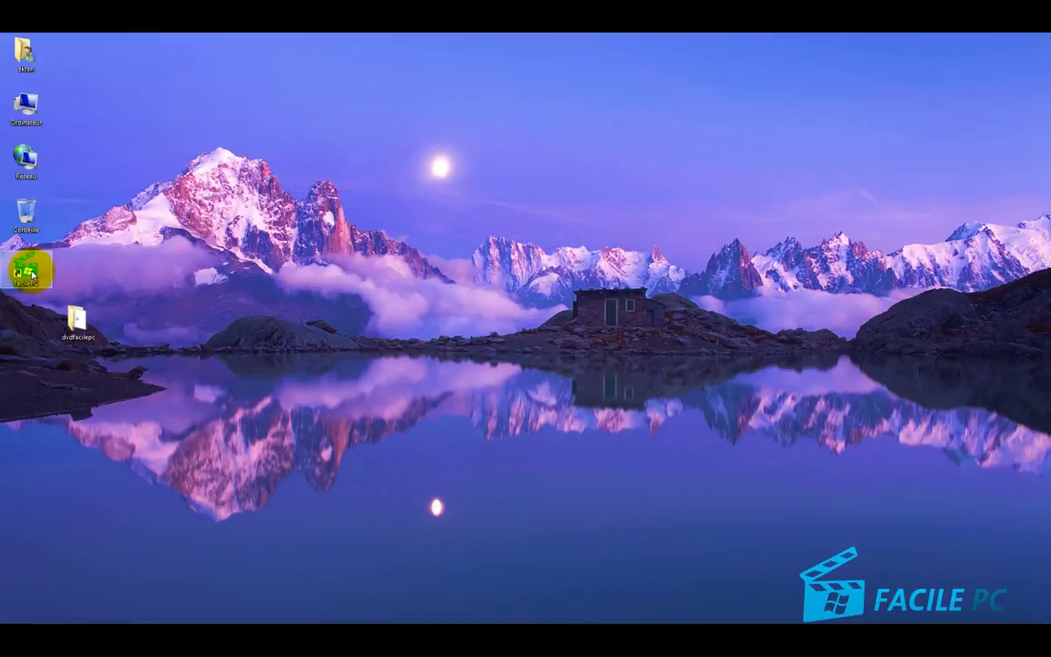
pyautogui.click(119, 271)
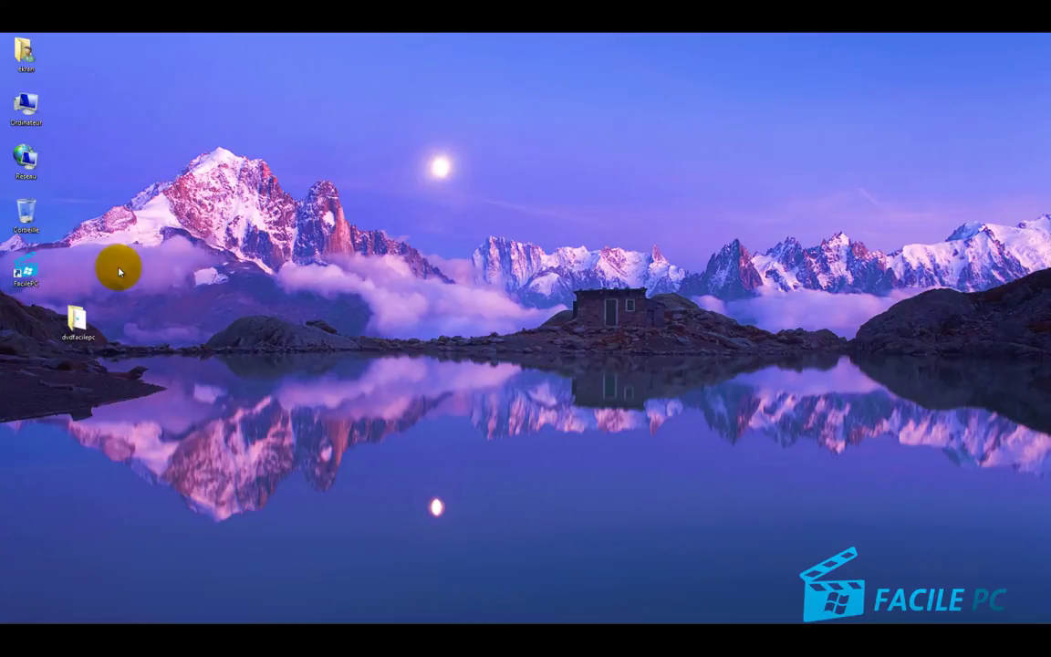
pyautogui.click(35, 270)
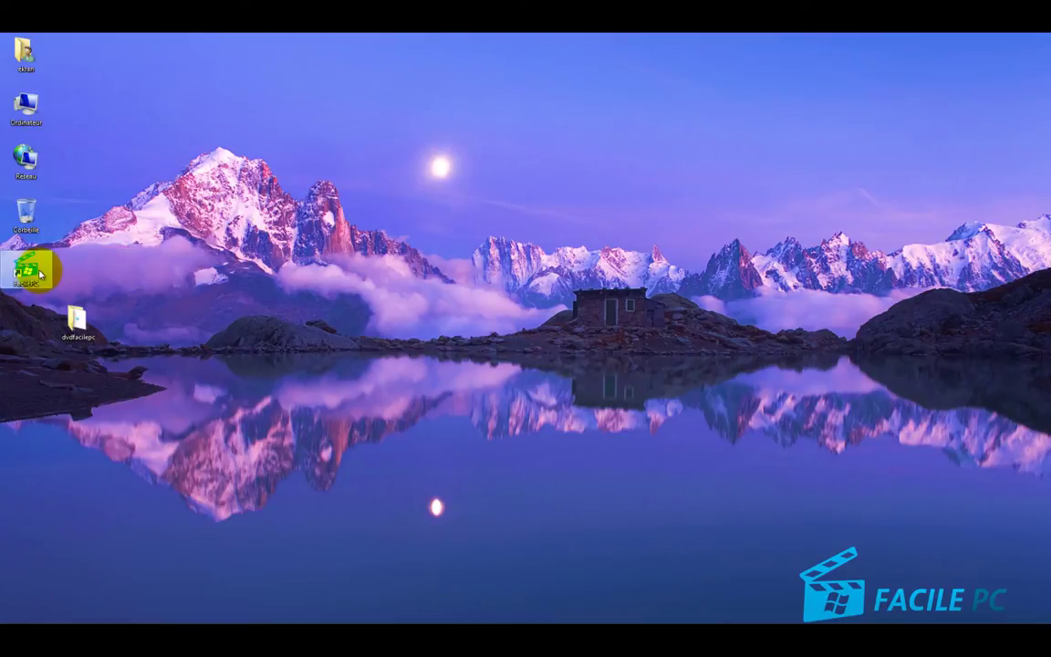